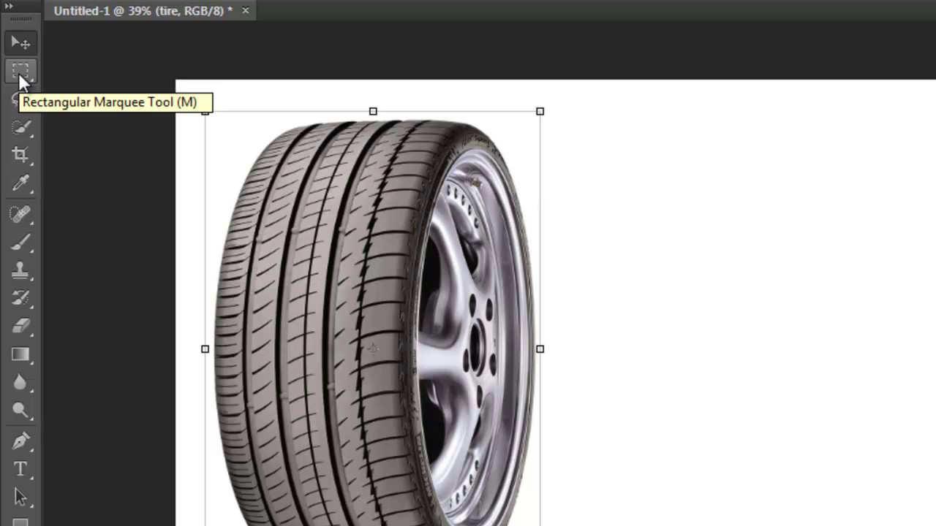
# Step: Commit the placed tire image and display the marquee tool's shape options
pyautogui.click(20, 76)
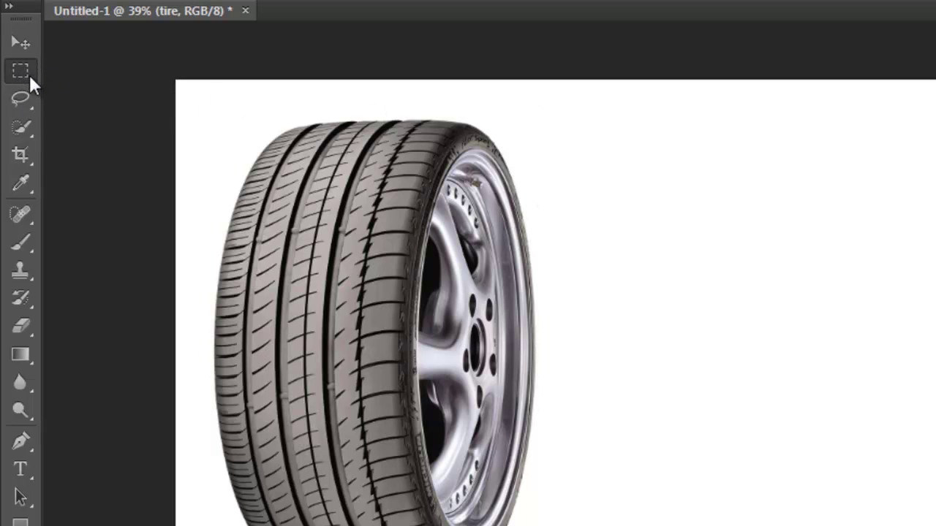
pyautogui.rightClick(29, 75)
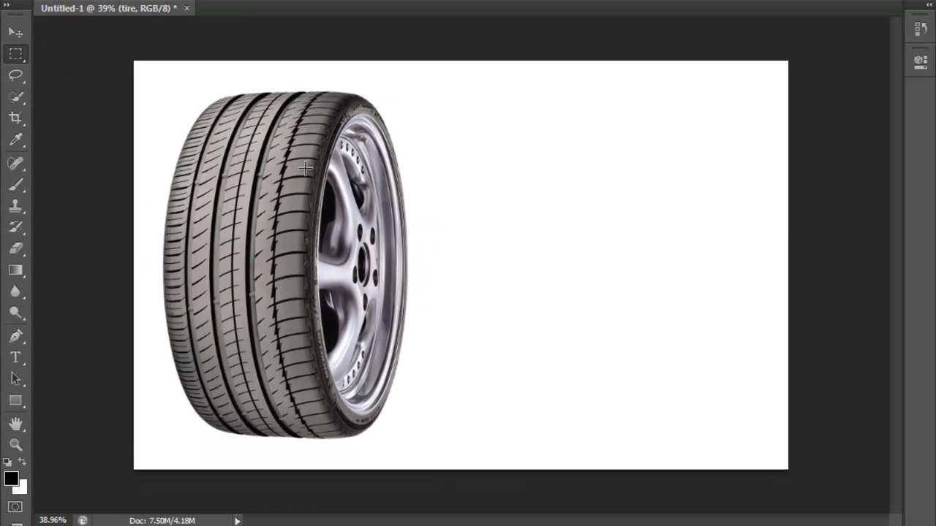
# Step: After several trial rectangles, position a rectangular marquee over the rim's right edge and adjacent white area
pyautogui.moveTo(413, 110); pyautogui.dragTo(618, 358)
pyautogui.moveTo(459, 166)
pyautogui.mouseDown()
pyautogui.moveTo(504, 226)
pyautogui.moveTo(465, 151)
pyautogui.moveTo(464, 163)
pyautogui.mouseUp()
pyautogui.moveTo(393, 111); pyautogui.dragTo(601, 421)
pyautogui.moveTo(502, 229)
pyautogui.mouseDown()
pyautogui.moveTo(531, 227)
pyautogui.moveTo(473, 221)
pyautogui.moveTo(528, 229)
pyautogui.moveTo(494, 220)
pyautogui.moveTo(536, 214)
pyautogui.moveTo(515, 232)
pyautogui.moveTo(560, 234)
pyautogui.moveTo(522, 228)
pyautogui.moveTo(573, 219)
pyautogui.moveTo(304, 204)
pyautogui.moveTo(327, 221)
pyautogui.moveTo(297, 214)
pyautogui.moveTo(669, 221)
pyautogui.moveTo(297, 219)
pyautogui.moveTo(573, 219)
pyautogui.moveTo(539, 226)
pyautogui.mouseUp()
pyautogui.moveTo(668, 140); pyautogui.dragTo(716, 339)
pyautogui.moveTo(498, 138); pyautogui.dragTo(593, 397)
pyautogui.moveTo(316, 108)
pyautogui.mouseDown()
pyautogui.moveTo(414, 177)
pyautogui.moveTo(564, 251)
pyautogui.moveTo(548, 349)
pyautogui.moveTo(564, 437)
pyautogui.moveTo(566, 409)
pyautogui.moveTo(554, 393)
pyautogui.moveTo(549, 412)
pyautogui.mouseUp()
pyautogui.moveTo(267, 133); pyautogui.dragTo(378, 388)
pyautogui.moveTo(434, 178); pyautogui.dragTo(629, 444)
pyautogui.moveTo(569, 355); pyautogui.dragTo(509, 306)
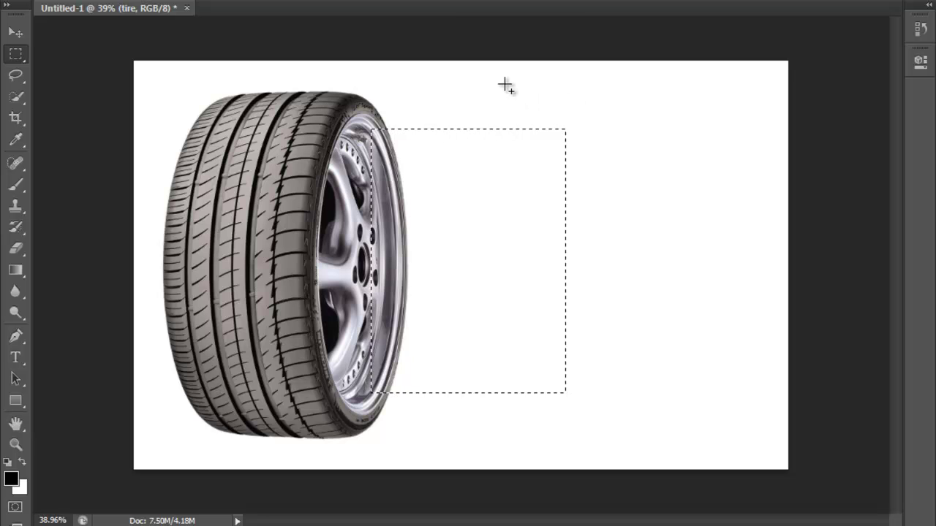
# Step: Add five more rectangles (upper, right, lower, bottom, top) to form one stepped selection
pyautogui.moveTo(504, 87); pyautogui.dragTo(678, 317)
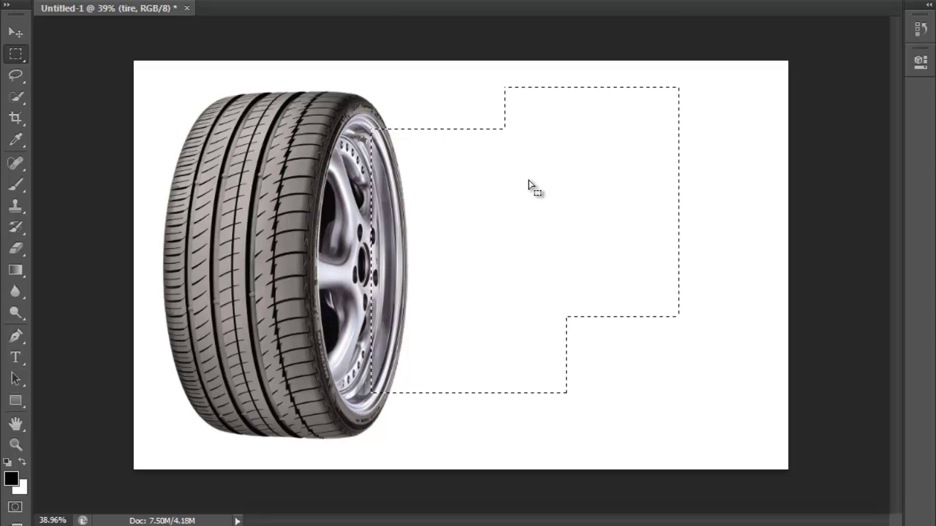
pyautogui.moveTo(661, 175); pyautogui.dragTo(733, 283)
pyautogui.moveTo(600, 305); pyautogui.dragTo(627, 367)
pyautogui.moveTo(452, 356); pyautogui.dragTo(545, 441)
pyautogui.moveTo(399, 99); pyautogui.dragTo(426, 129)
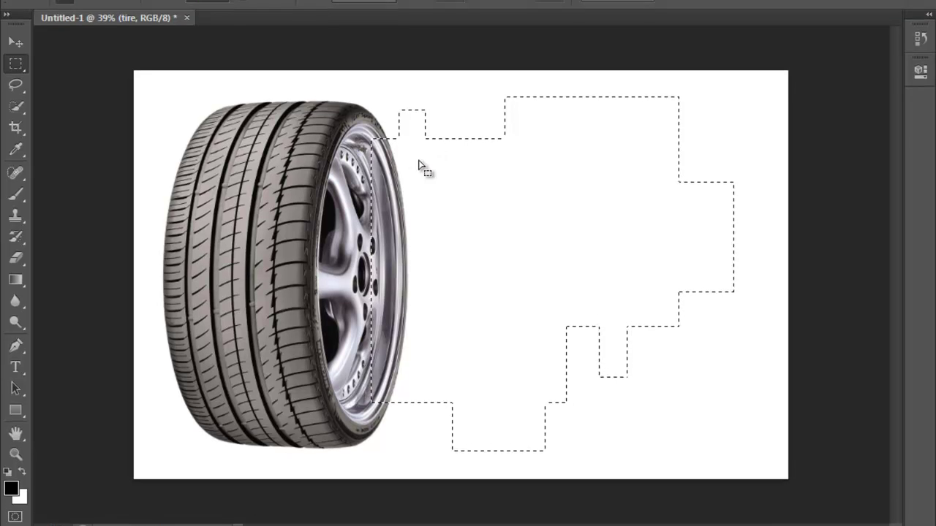
# Step: Clear the selection and build a new marquee from four overlapping rectangles right of the tire
pyautogui.hotkey('ctrl', 'd')
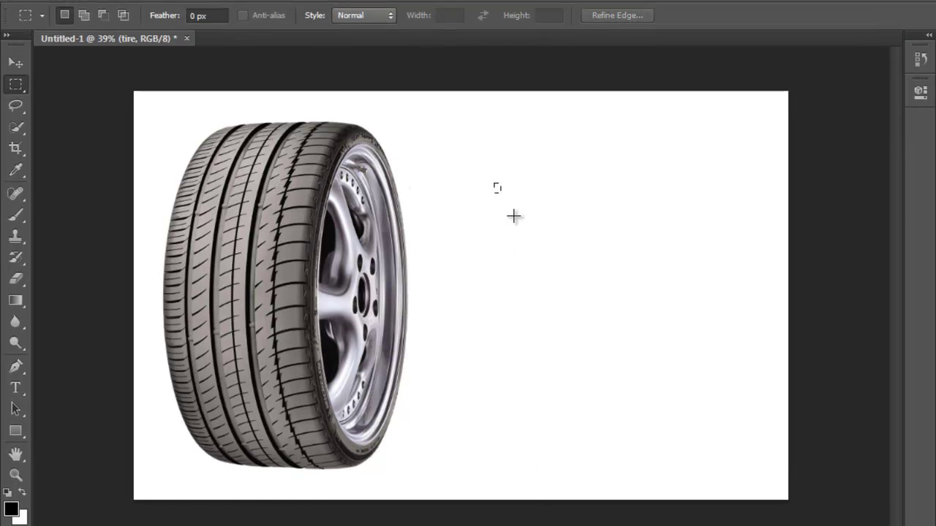
pyautogui.moveTo(494, 183); pyautogui.dragTo(640, 406)
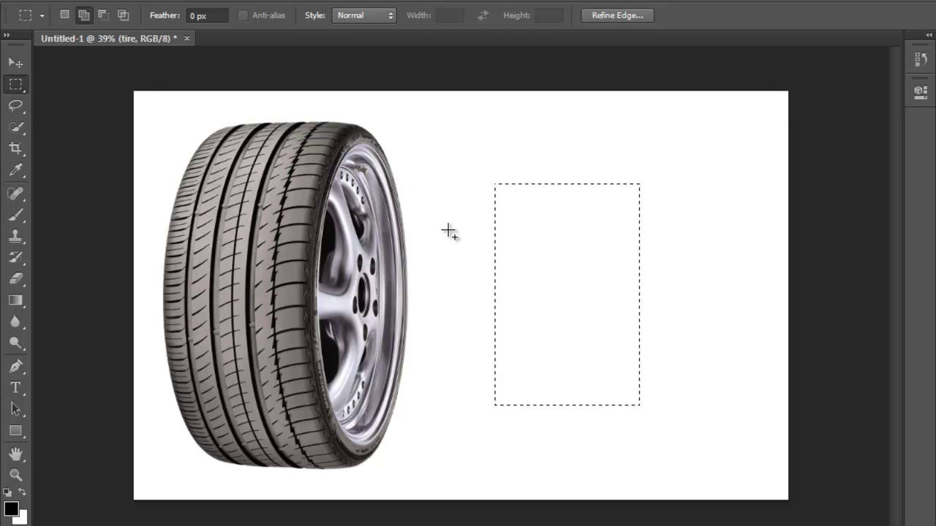
pyautogui.moveTo(449, 229); pyautogui.dragTo(529, 340)
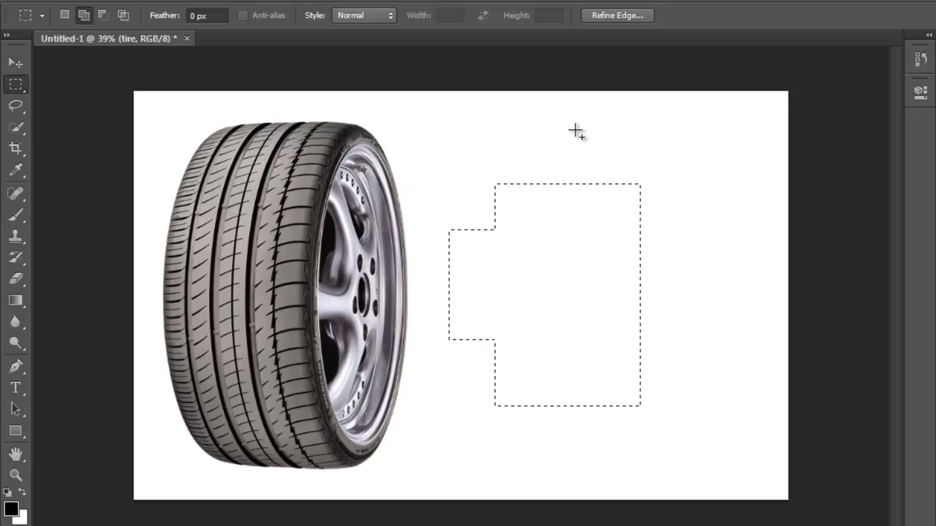
pyautogui.moveTo(573, 131); pyautogui.dragTo(675, 274)
pyautogui.moveTo(641, 319); pyautogui.dragTo(681, 399)
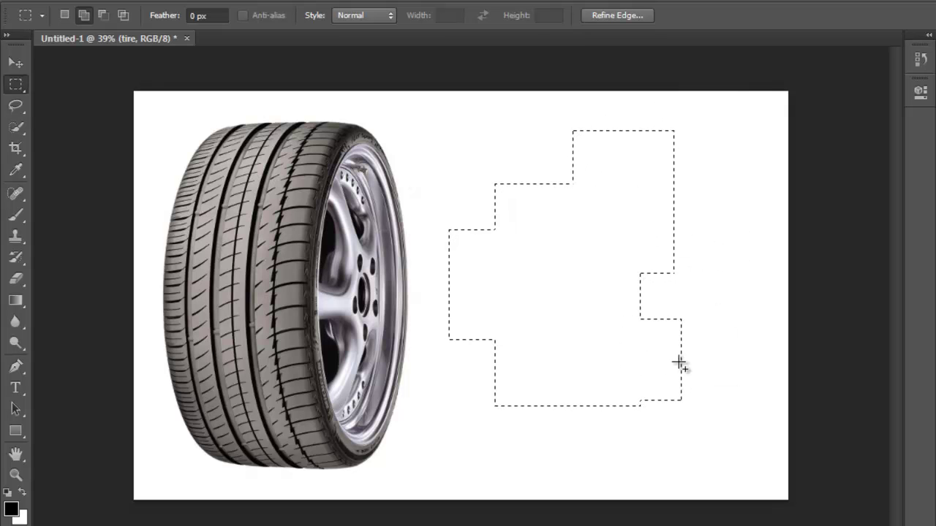
# Step: In Subtract from Selection mode, cut three rectangles out of the selection's left side
pyautogui.click(68, 14)
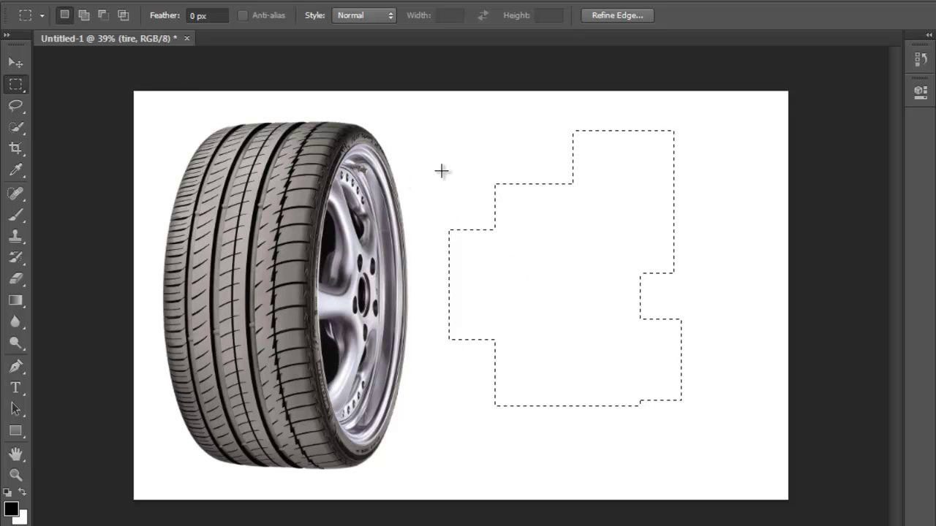
pyautogui.click(101, 14)
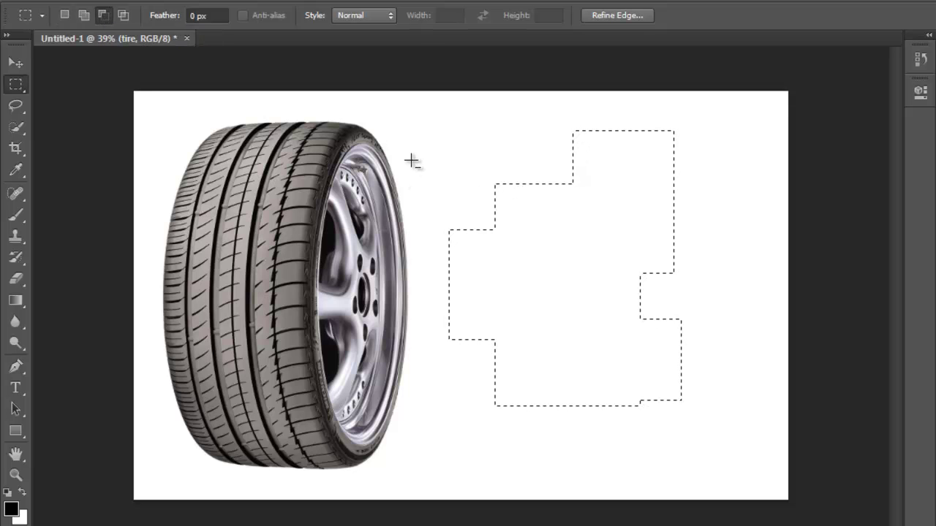
pyautogui.moveTo(410, 158); pyautogui.dragTo(560, 376)
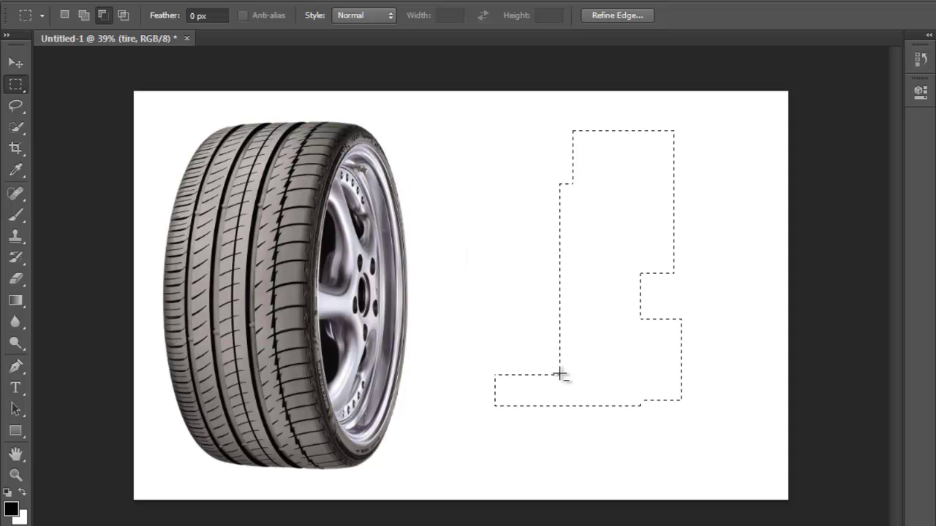
pyautogui.moveTo(495, 174); pyautogui.dragTo(587, 333)
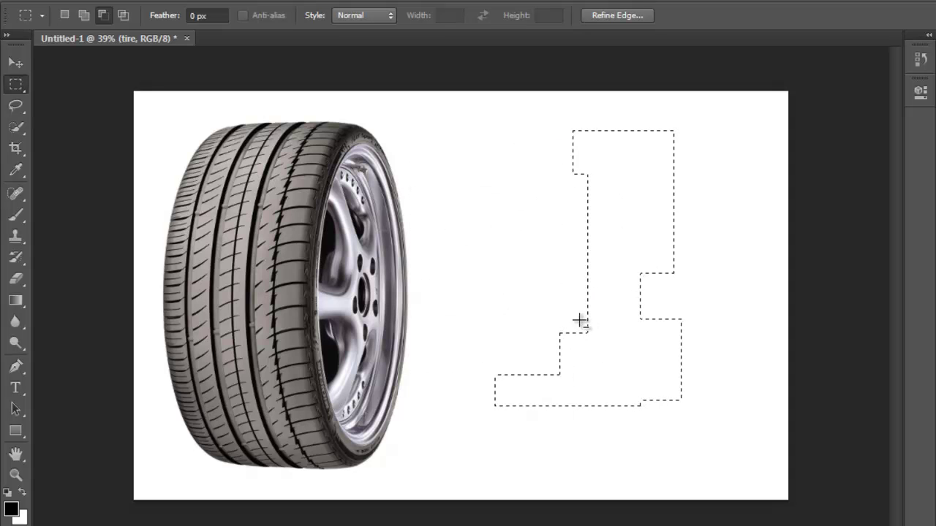
pyautogui.moveTo(586, 201); pyautogui.dragTo(612, 301)
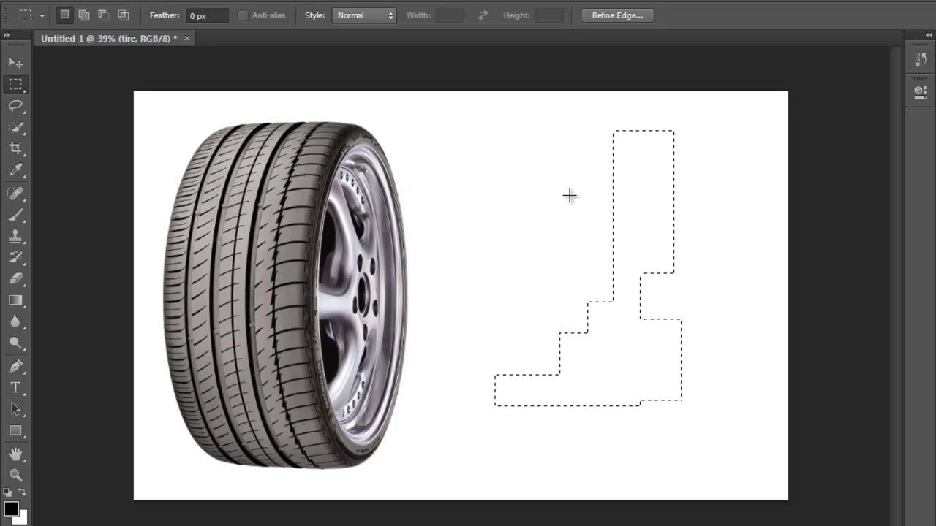
# Step: Using Alt, subtract thin strips from the upper part and a small region near the bottom
pyautogui.press('alt')
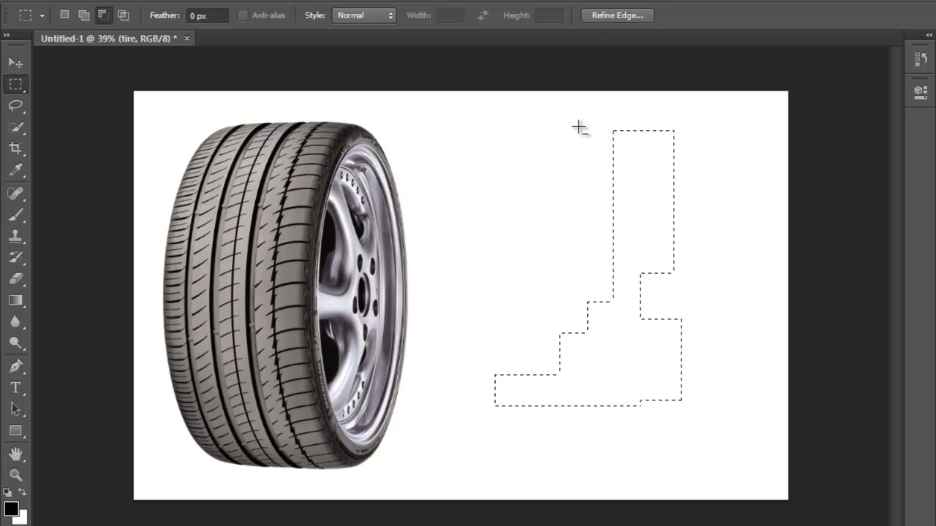
pyautogui.moveTo(589, 148); pyautogui.dragTo(642, 239)
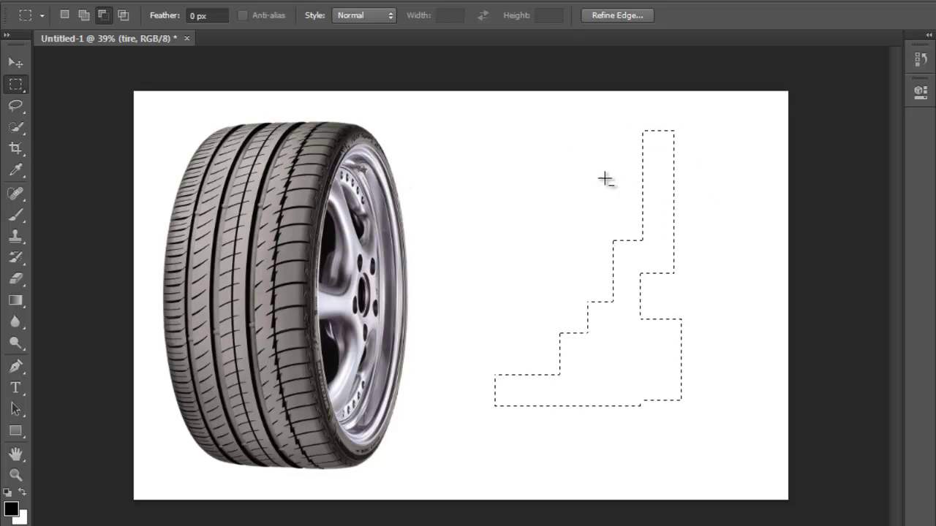
pyautogui.moveTo(624, 110); pyautogui.dragTo(647, 230)
pyautogui.moveTo(577, 376); pyautogui.dragTo(578, 392)
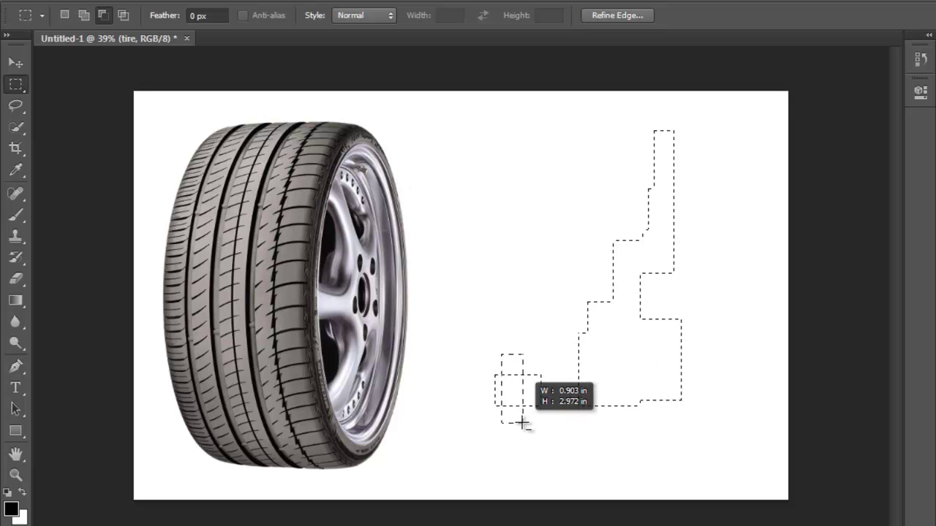
# Step: Intersect the staircase selection with two rectangles, one across its upper part and one lower
pyautogui.press('alt')
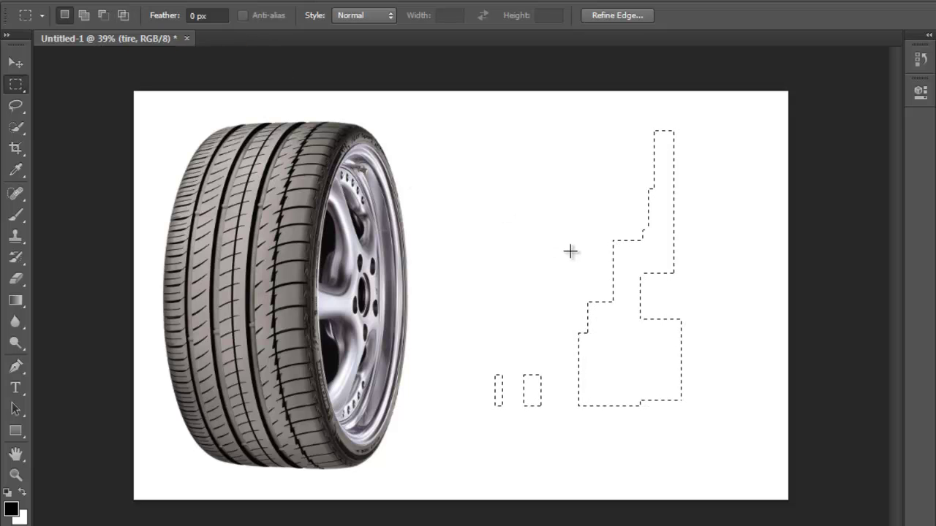
pyautogui.press('alt')
pyautogui.hotkey('shift', 'alt')
pyautogui.moveTo(594, 174); pyautogui.dragTo(730, 246)
pyautogui.click(125, 16)
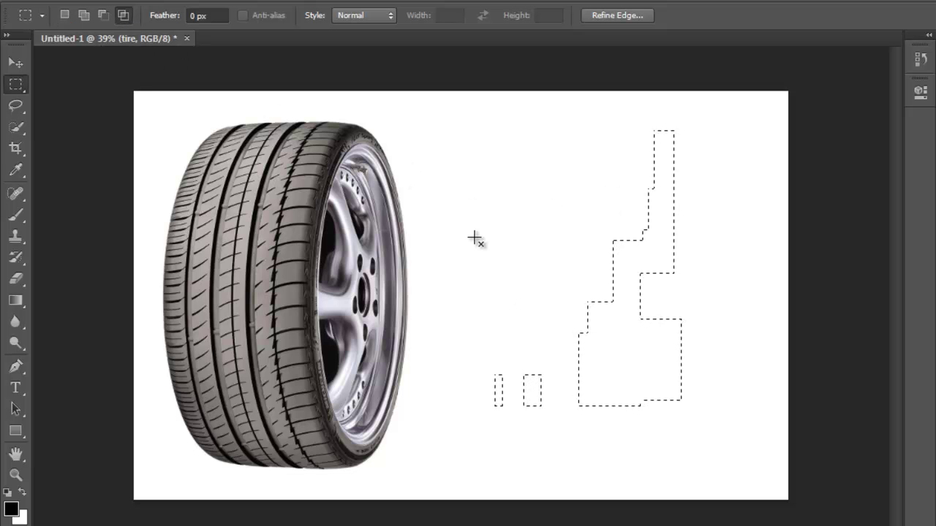
pyautogui.moveTo(544, 292); pyautogui.dragTo(748, 377)
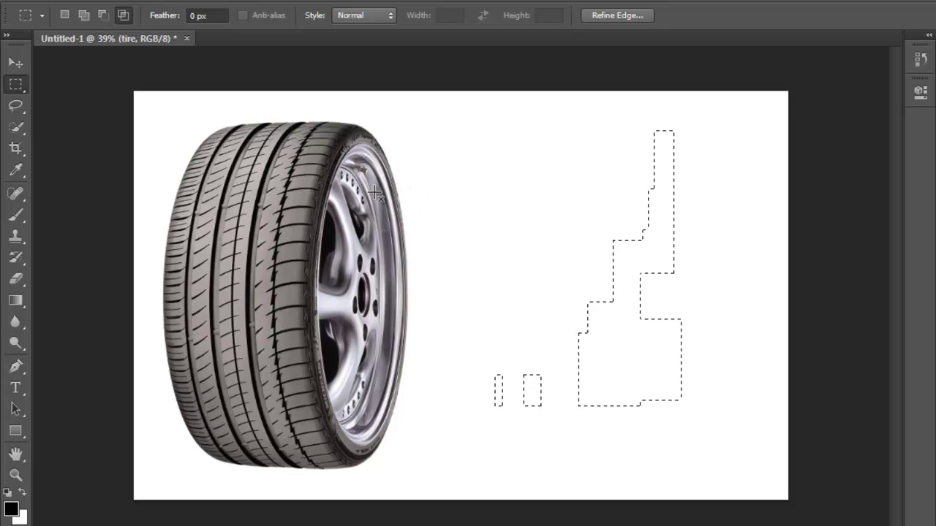
# Step: Switch to the Elliptical Marquee and add ellipses to the selection's left side
pyautogui.rightClick(22, 84)
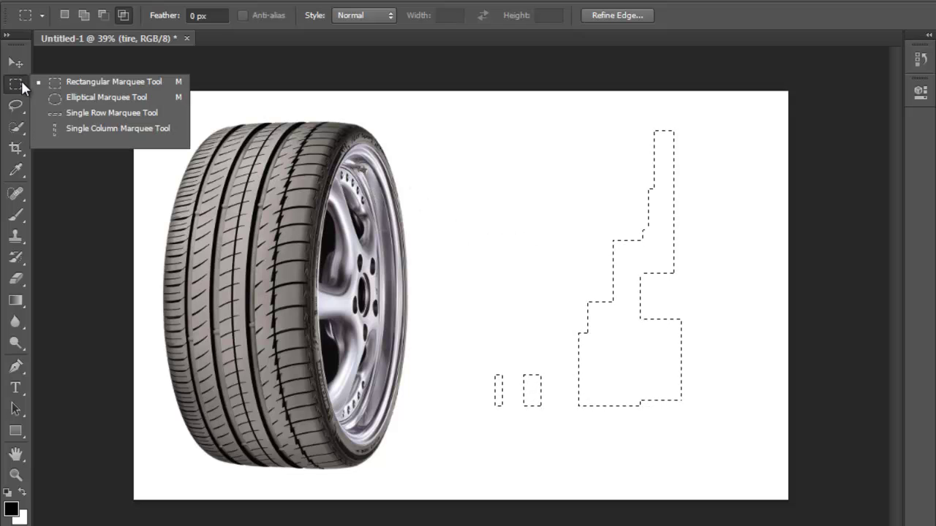
pyautogui.click(76, 99)
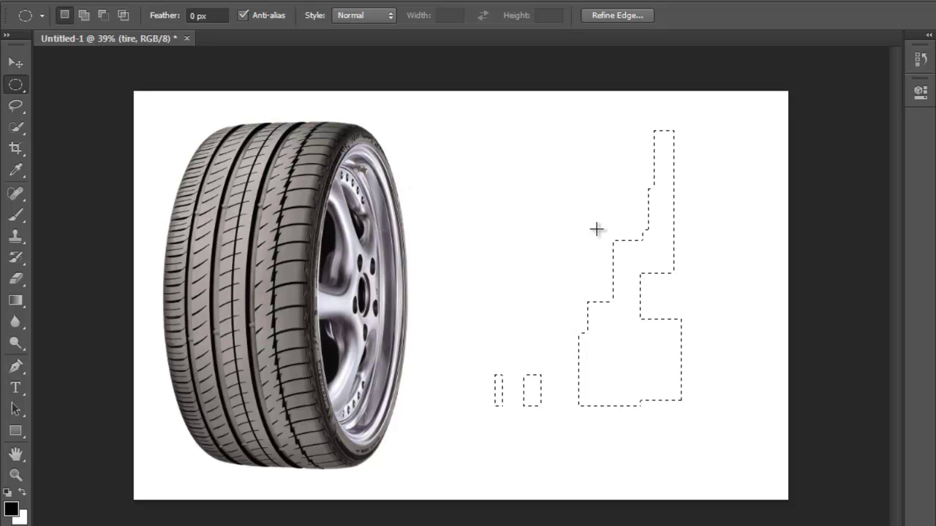
pyautogui.press('shift')
pyautogui.moveTo(622, 338); pyautogui.dragTo(622, 337)
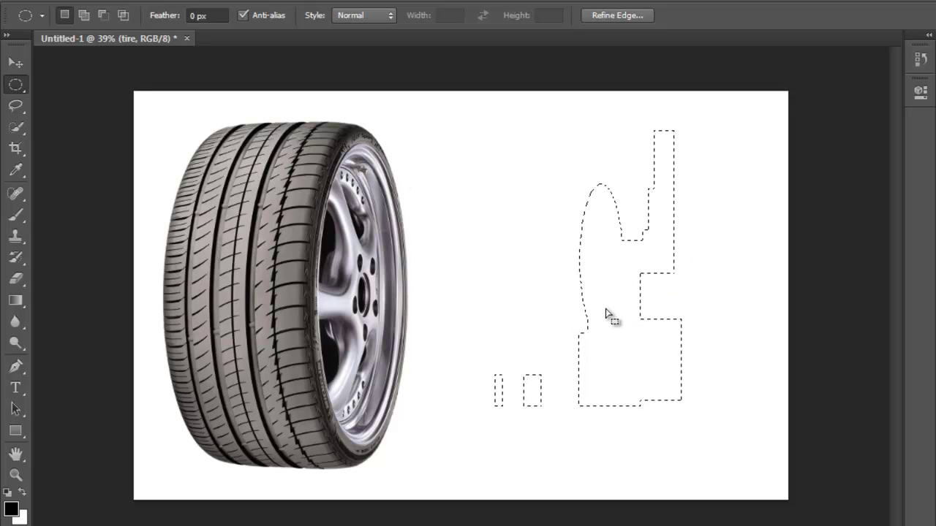
pyautogui.press('shift')
pyautogui.moveTo(539, 265); pyautogui.dragTo(612, 373)
pyautogui.press('shift')
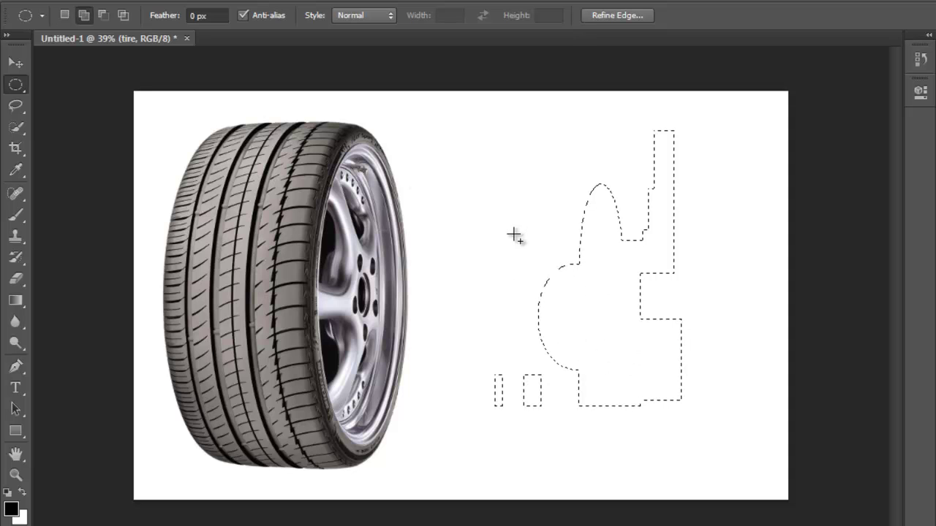
pyautogui.moveTo(513, 231); pyautogui.dragTo(571, 329)
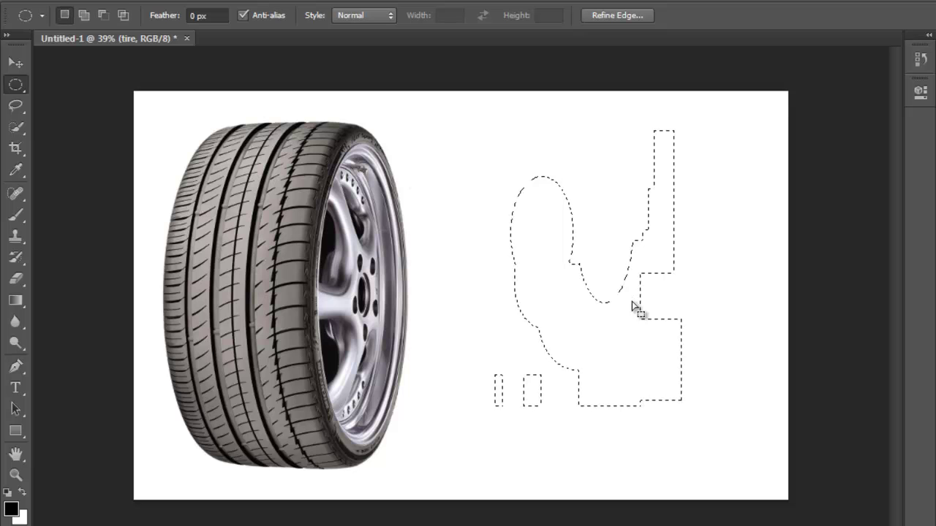
# Step: Try intersecting the selection with a wide ellipse, then undo the intersection
pyautogui.hotkey('shift', 'alt')
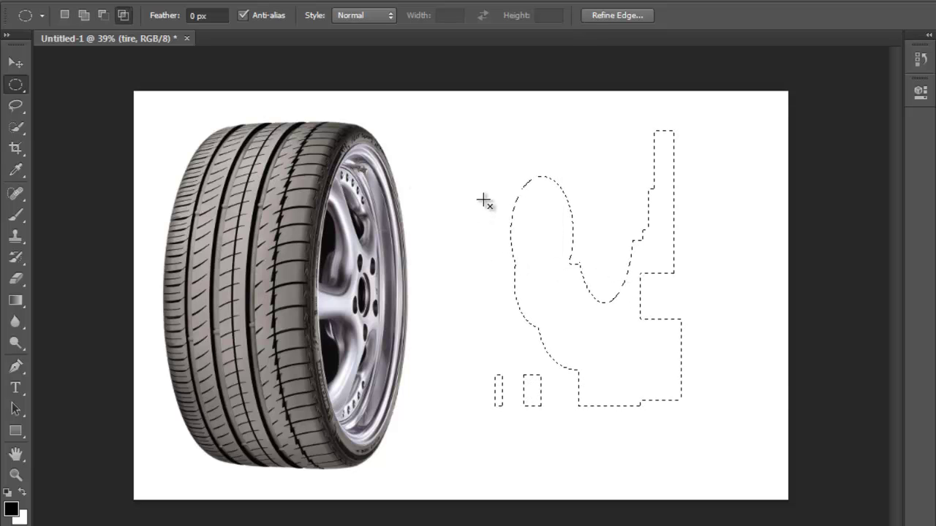
pyautogui.moveTo(627, 342); pyautogui.dragTo(768, 387)
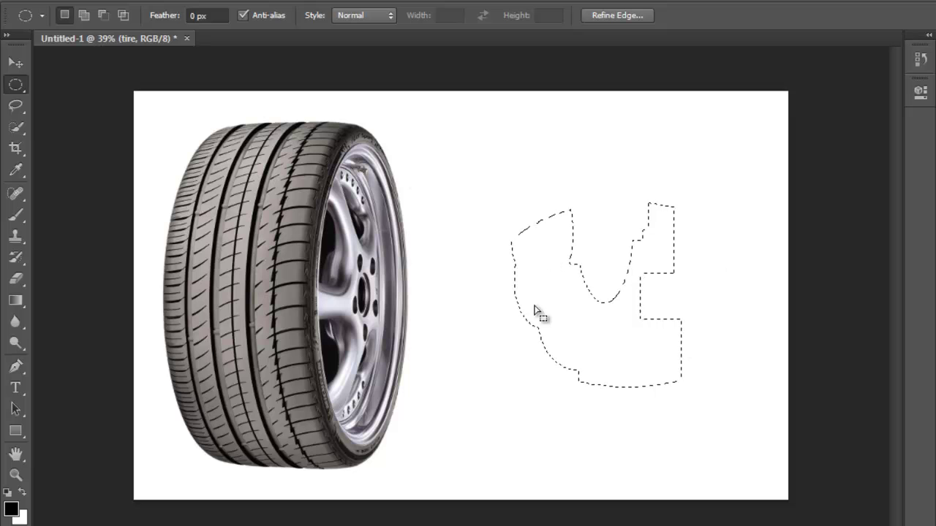
pyautogui.hotkey('ctrl', 'z')
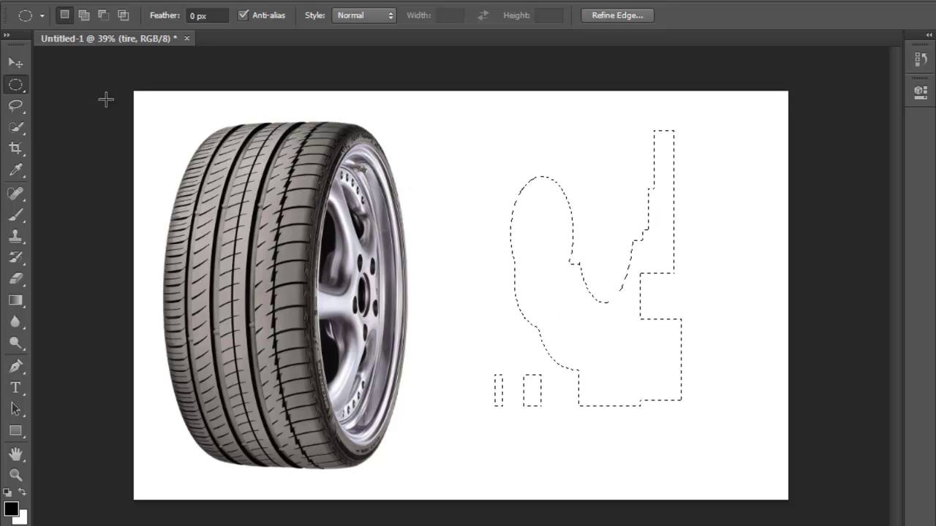
pyautogui.rightClick(14, 85)
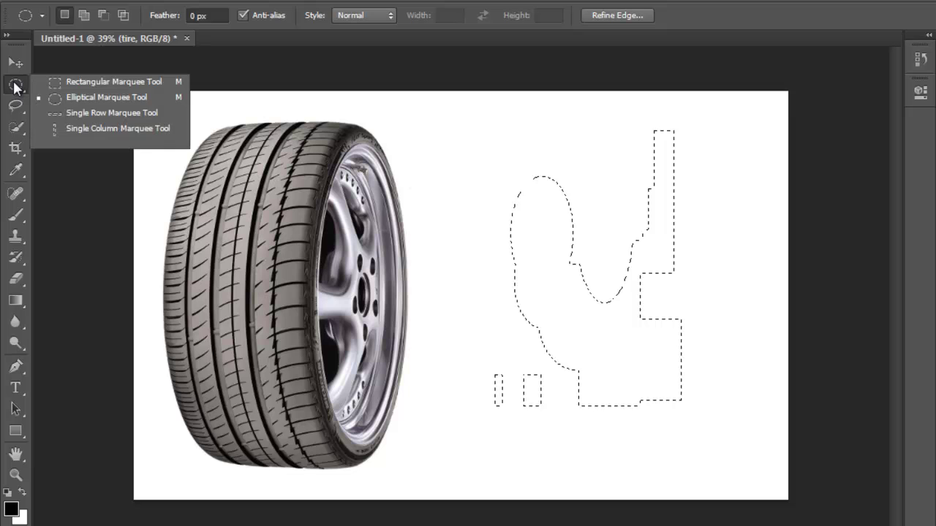
# Step: Select a single-pixel row near the tire's top and zoom in to inspect it
pyautogui.click(91, 114)
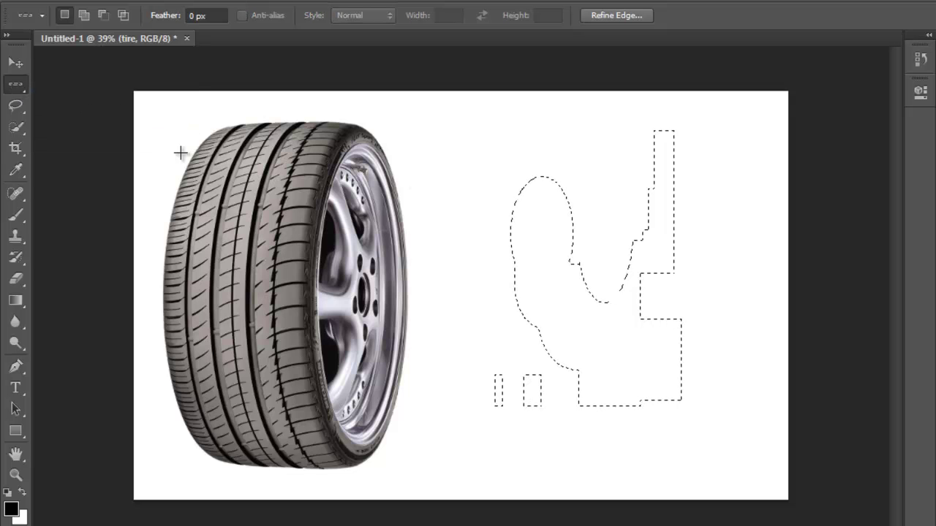
pyautogui.moveTo(145, 151); pyautogui.dragTo(547, 150)
pyautogui.moveTo(487, 136); pyautogui.dragTo(568, 144)
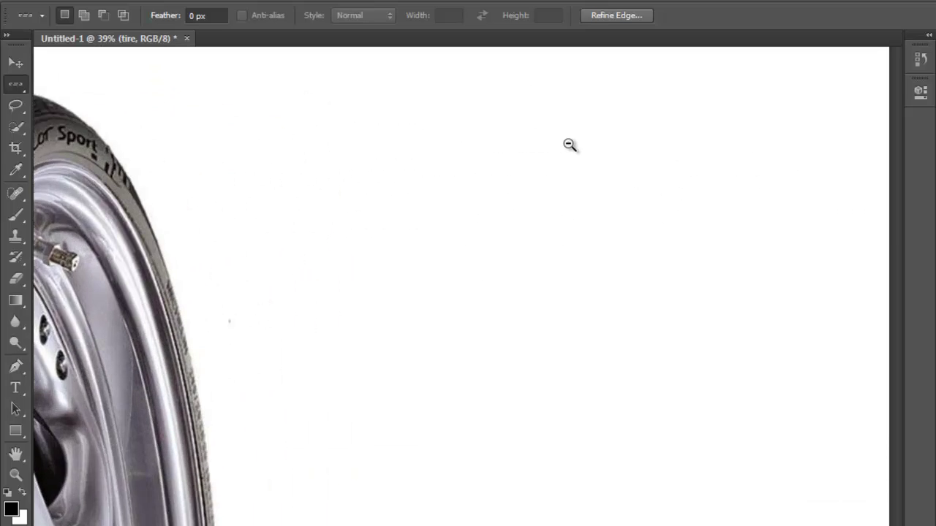
pyautogui.click(504, 295)
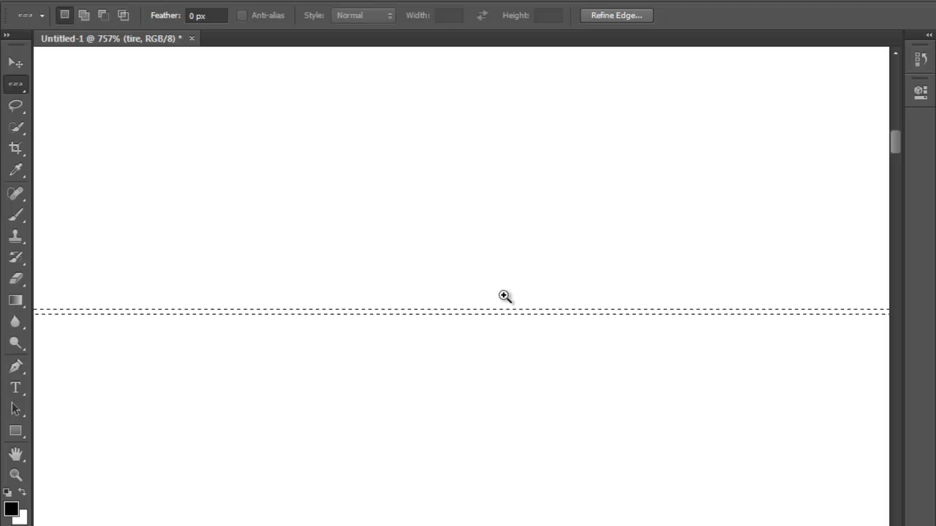
pyautogui.click(396, 298)
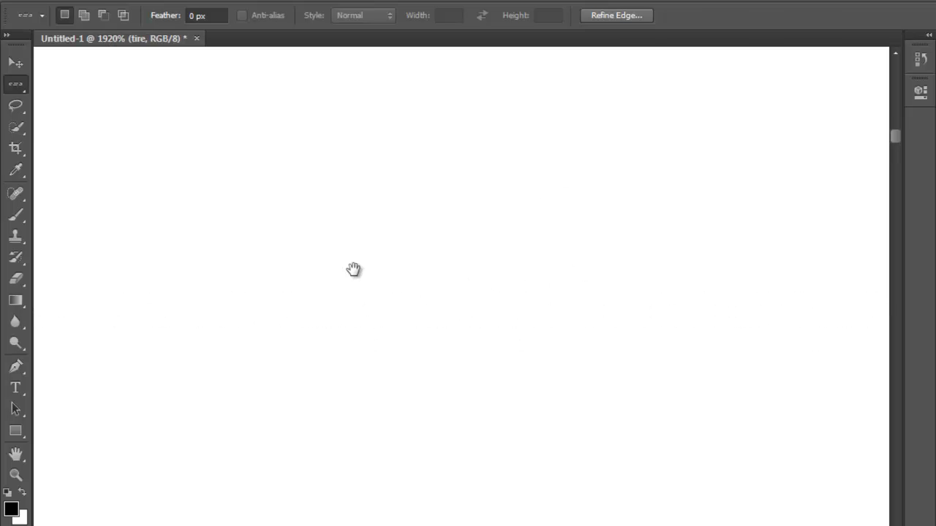
pyautogui.moveTo(418, 249); pyautogui.dragTo(307, 242)
pyautogui.moveTo(542, 247); pyautogui.dragTo(572, 248)
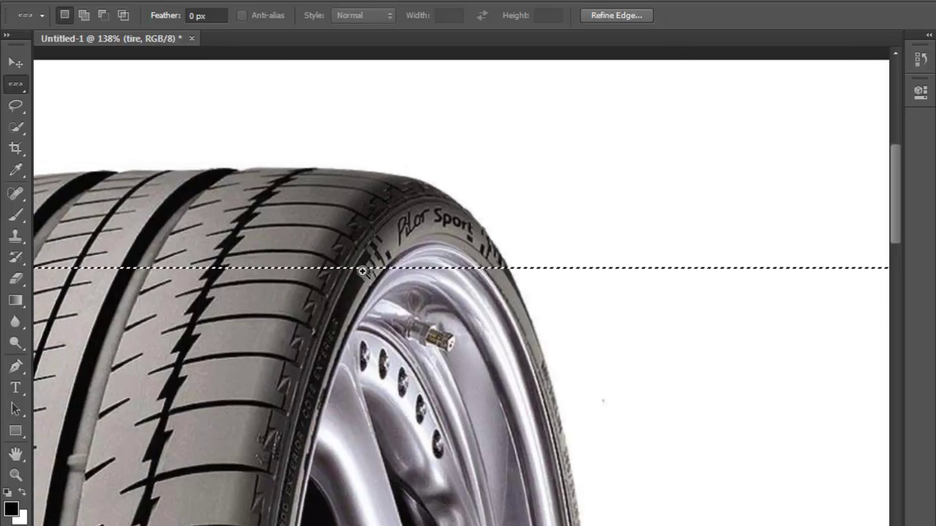
pyautogui.moveTo(448, 272); pyautogui.dragTo(425, 268)
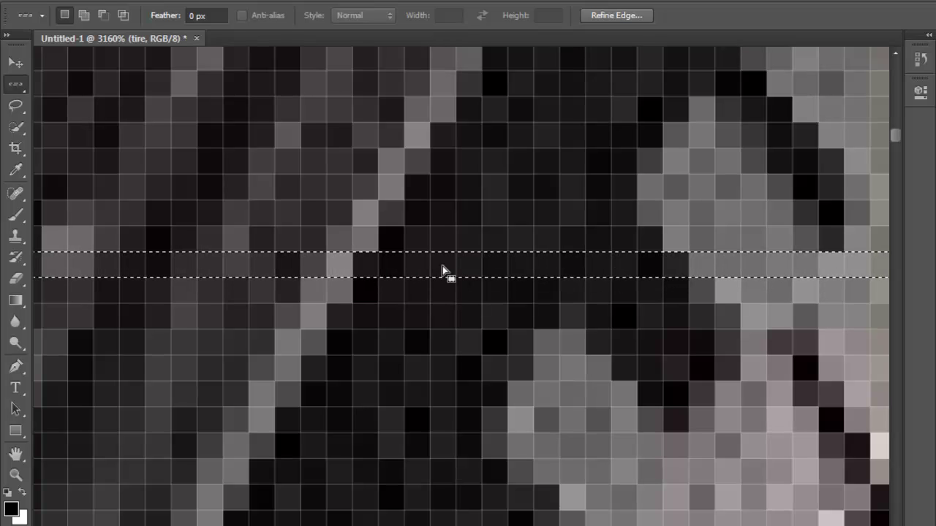
pyautogui.moveTo(420, 251); pyautogui.dragTo(212, 228)
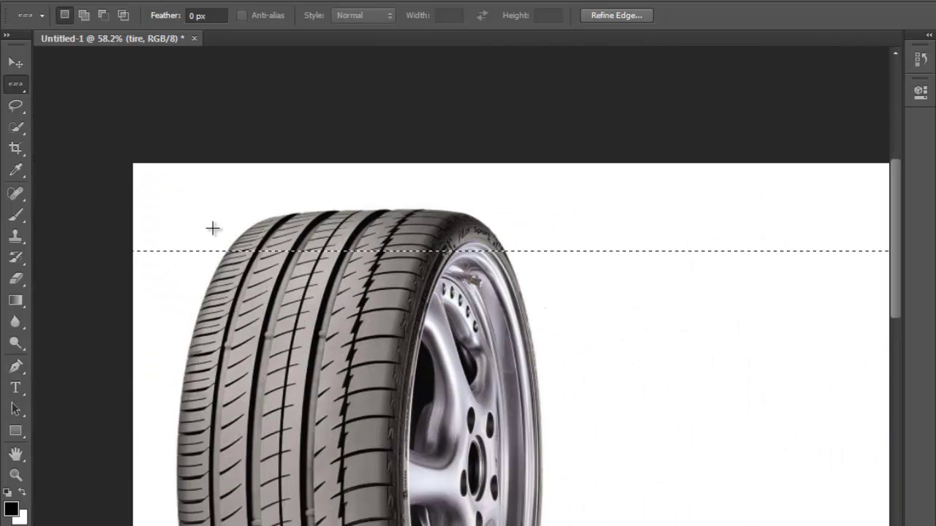
# Step: Select a single-pixel column through the tire tread with the Single Column Marquee
pyautogui.rightClick(23, 85)
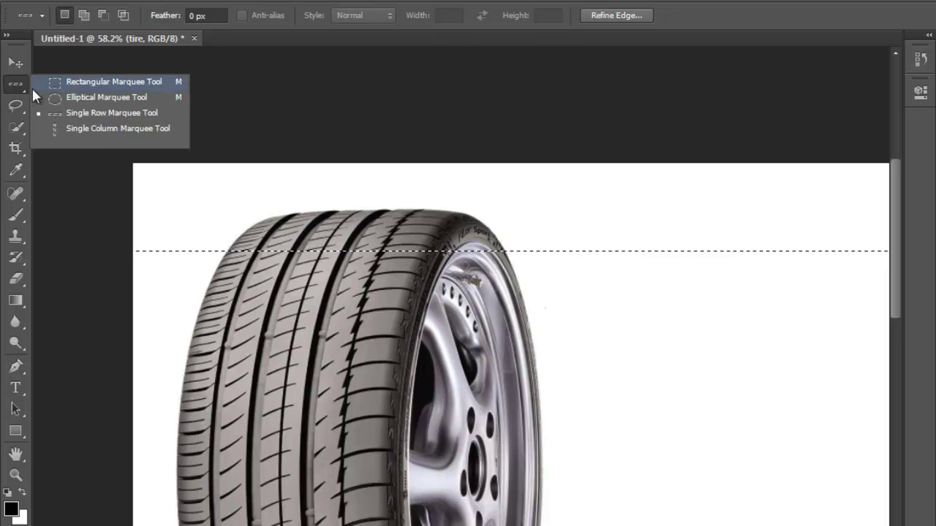
pyautogui.click(86, 129)
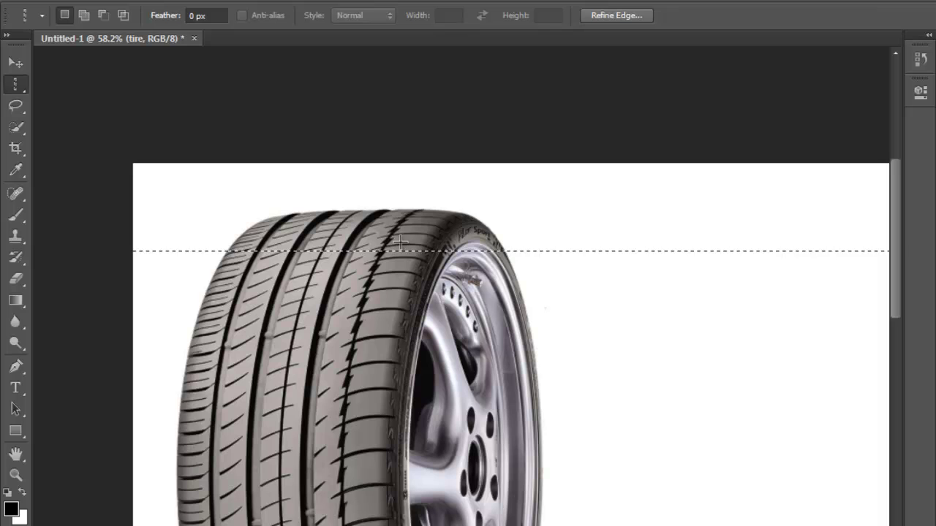
pyautogui.moveTo(395, 211); pyautogui.dragTo(578, 340)
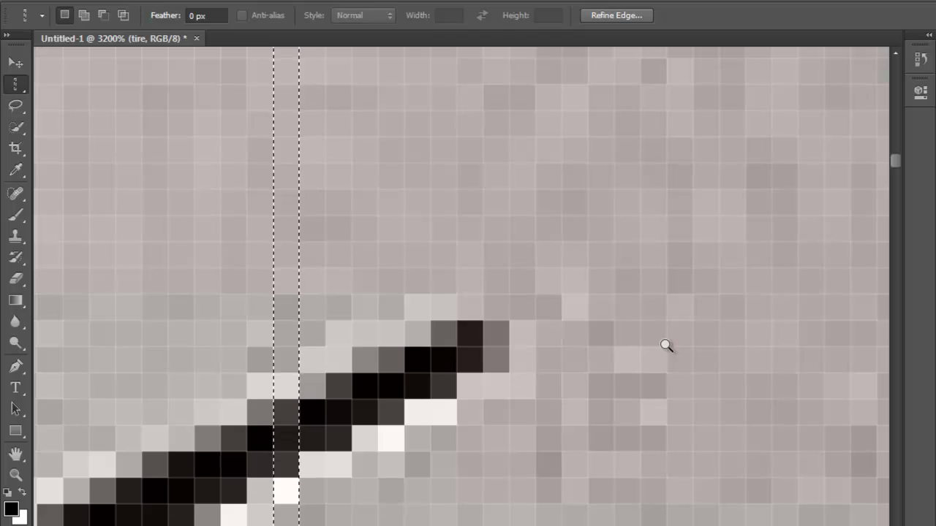
pyautogui.moveTo(664, 344); pyautogui.dragTo(372, 341)
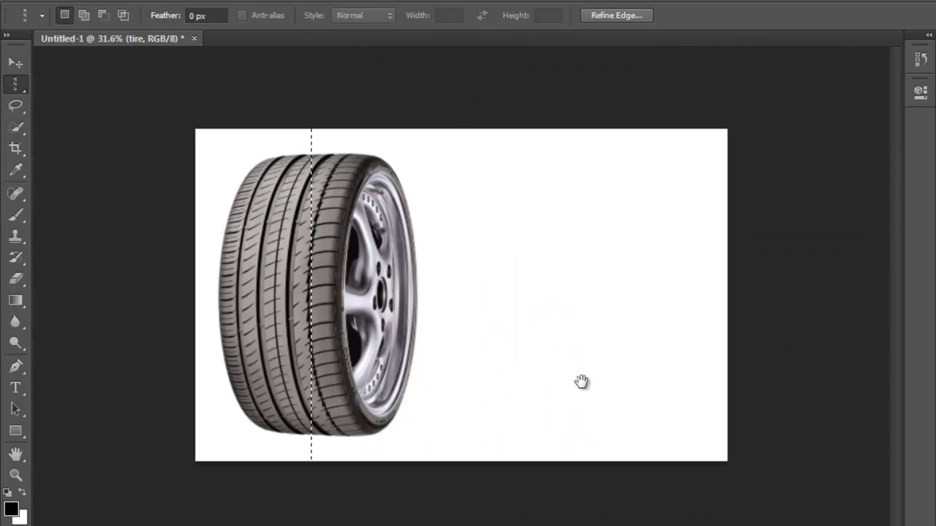
pyautogui.rightClick(27, 87)
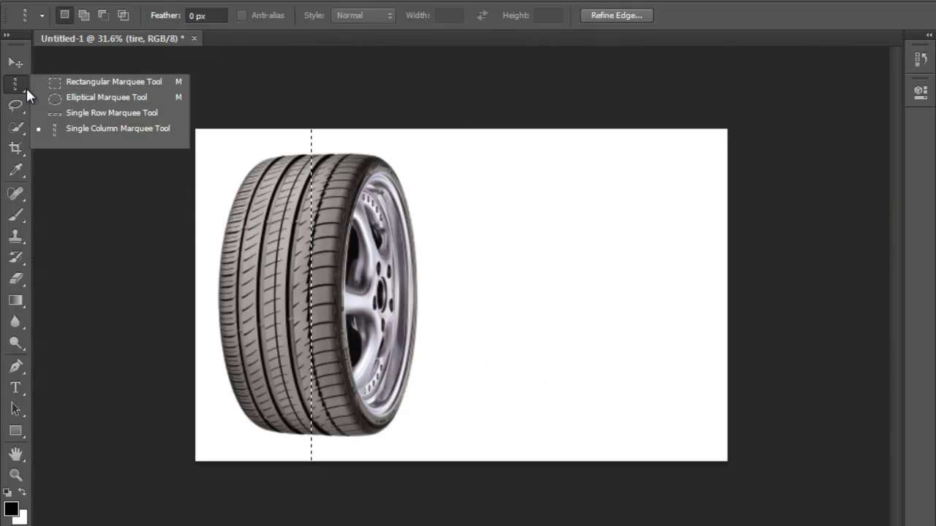
# Step: Drop the column selection and draw ellipses with the Elliptical Marquee around the wheel rim
pyautogui.click(67, 92)
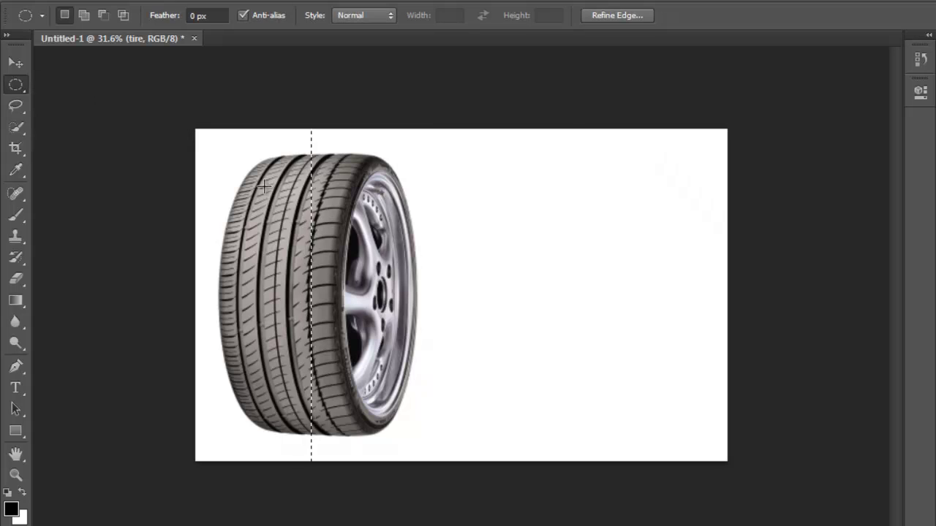
pyautogui.click(351, 226)
pyautogui.moveTo(345, 178); pyautogui.dragTo(414, 392)
pyautogui.click(395, 278)
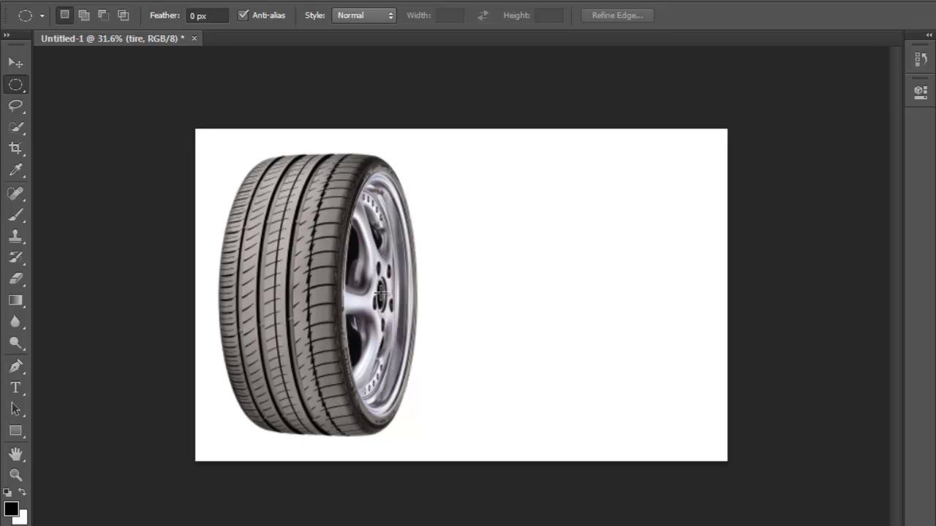
pyautogui.moveTo(381, 292); pyautogui.dragTo(461, 437)
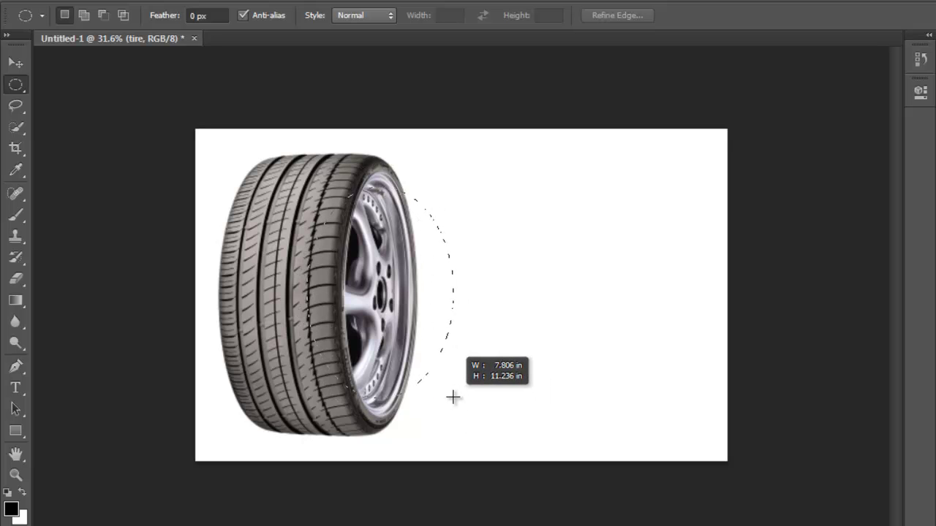
pyautogui.moveTo(454, 397); pyautogui.dragTo(432, 413)
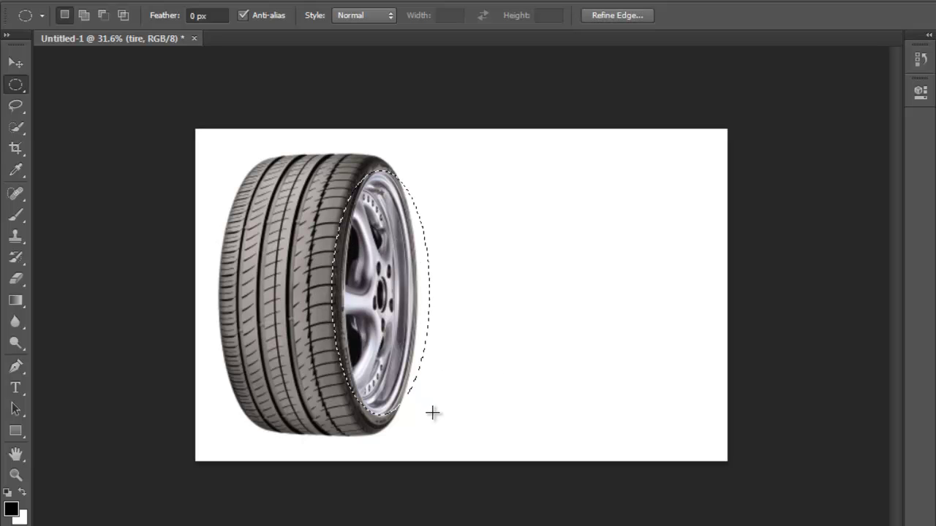
pyautogui.click(465, 225)
# Step: Redraw the elliptical marquee tightly around the tire's wheel rim, shifting it onto the rim while drawing
pyautogui.moveTo(356, 189); pyautogui.dragTo(550, 400)
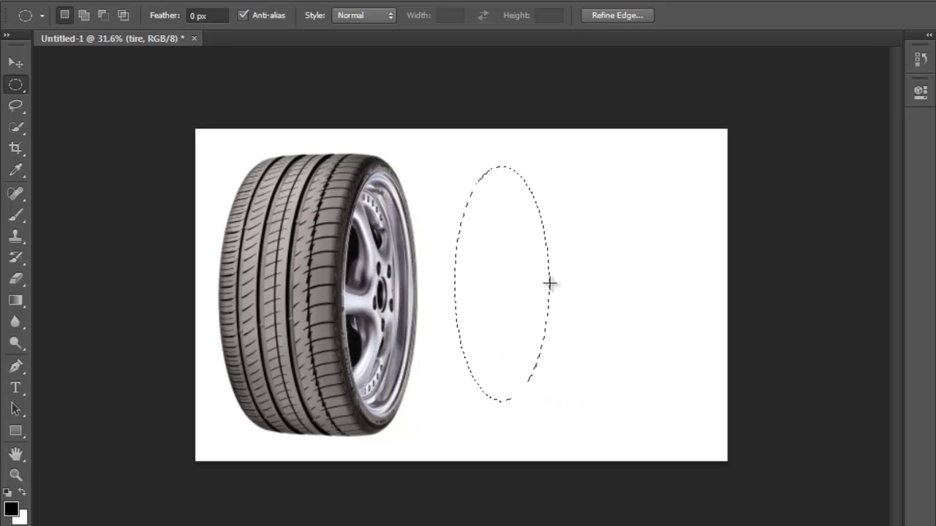
pyautogui.moveTo(564, 209)
pyautogui.mouseDown()
pyautogui.moveTo(668, 416)
pyautogui.moveTo(679, 416)
pyautogui.moveTo(509, 394)
pyautogui.moveTo(552, 347)
pyautogui.moveTo(571, 371)
pyautogui.moveTo(625, 399)
pyautogui.moveTo(552, 359)
pyautogui.moveTo(379, 356)
pyautogui.moveTo(572, 387)
pyautogui.moveTo(472, 374)
pyautogui.moveTo(523, 376)
pyautogui.moveTo(558, 424)
pyautogui.moveTo(694, 409)
pyautogui.moveTo(553, 346)
pyautogui.moveTo(633, 427)
pyautogui.moveTo(623, 410)
pyautogui.moveTo(629, 434)
pyautogui.moveTo(581, 394)
pyautogui.moveTo(600, 419)
pyautogui.moveTo(566, 378)
pyautogui.moveTo(537, 393)
pyautogui.moveTo(537, 405)
pyautogui.moveTo(602, 422)
pyautogui.moveTo(608, 395)
pyautogui.moveTo(595, 410)
pyautogui.moveTo(601, 399)
pyautogui.moveTo(604, 407)
pyautogui.moveTo(415, 410)
pyautogui.mouseUp()
pyautogui.press('space')
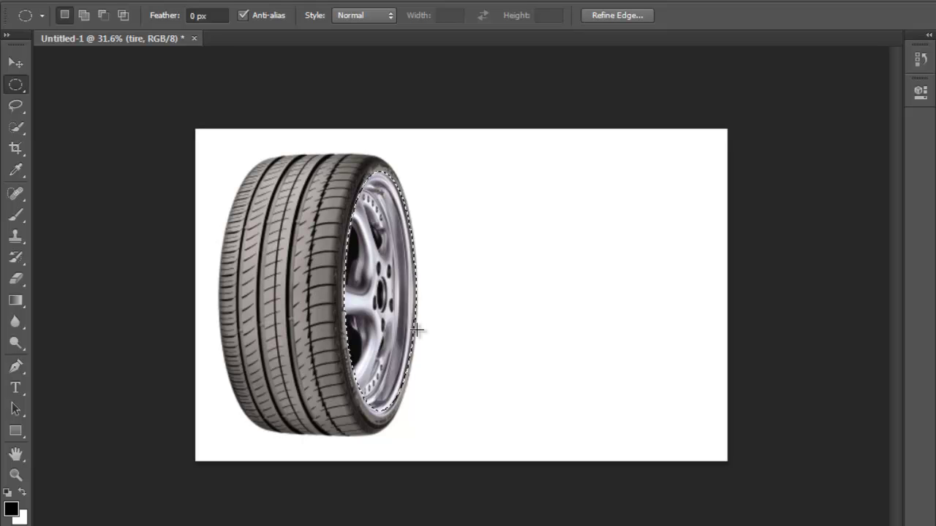
# Step: Undo an accidental nudge of the tire, then rasterize the tire smart object into a pixel layer
pyautogui.click(18, 63)
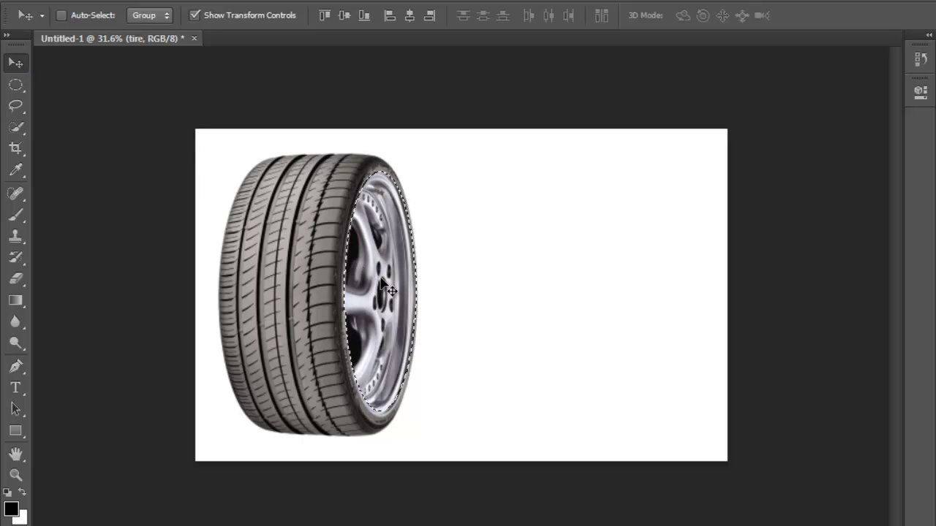
pyautogui.moveTo(379, 284); pyautogui.dragTo(405, 285)
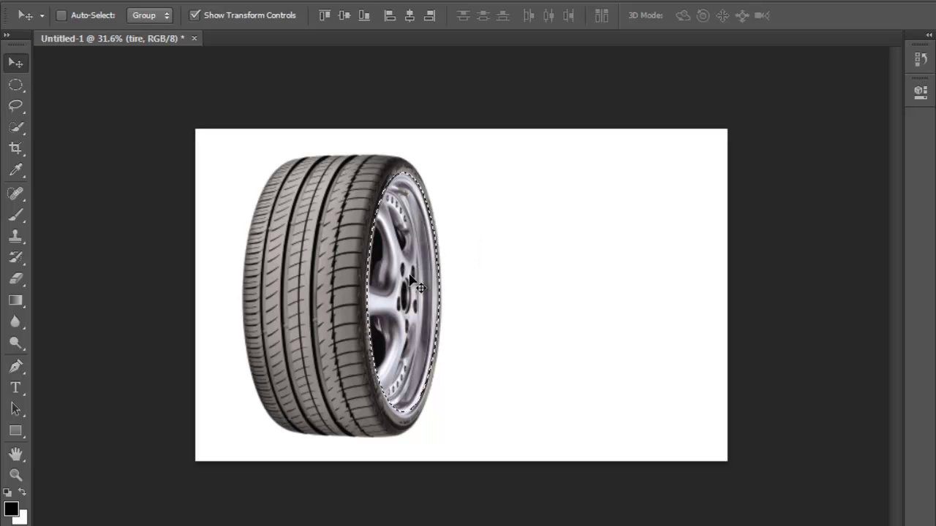
pyautogui.hotkey('ctrl', 'z')
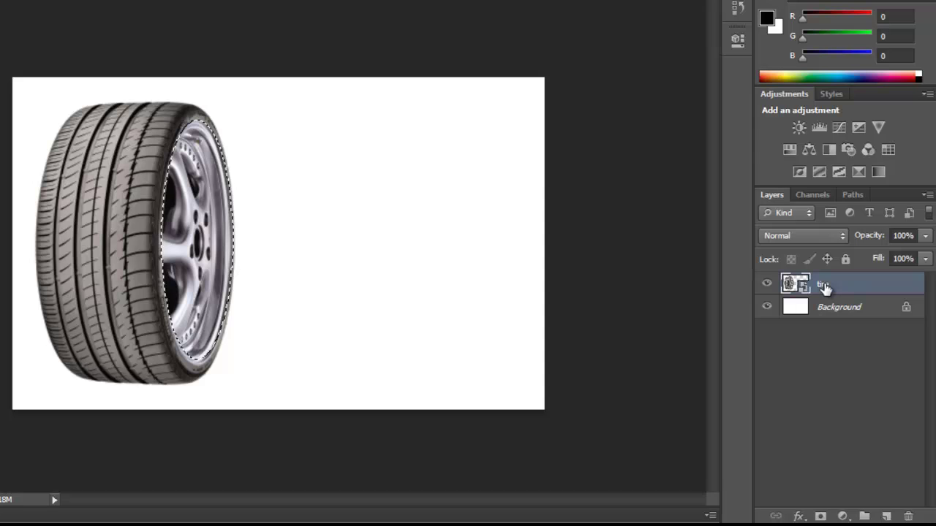
pyautogui.rightClick(824, 285)
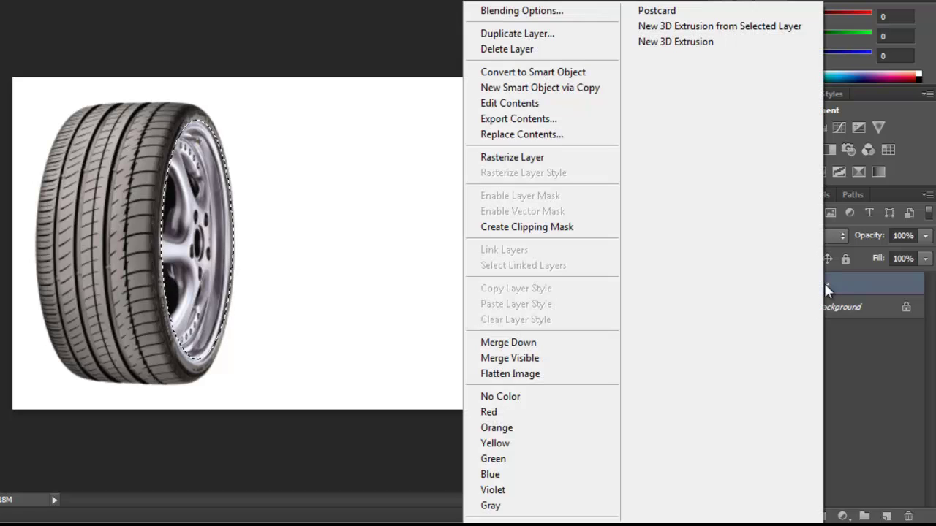
pyautogui.click(533, 158)
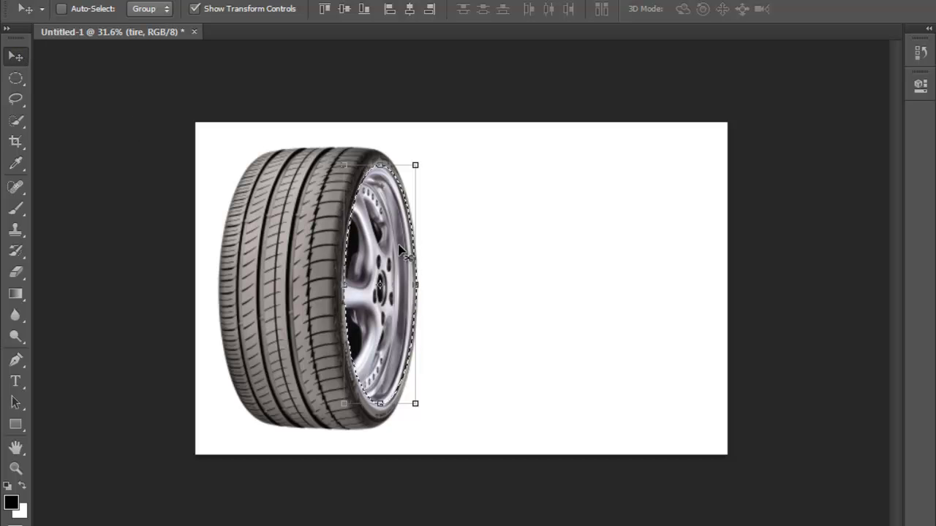
# Step: Duplicate the selected rim four times to the right of the tire, forming two overlapping pairs
pyautogui.moveTo(390, 249); pyautogui.dragTo(485, 247)
pyautogui.hotkey('ctrl', 'z')
pyautogui.moveTo(386, 246); pyautogui.dragTo(566, 243)
pyautogui.moveTo(534, 243); pyautogui.dragTo(601, 214)
pyautogui.moveTo(623, 241); pyautogui.dragTo(624, 242)
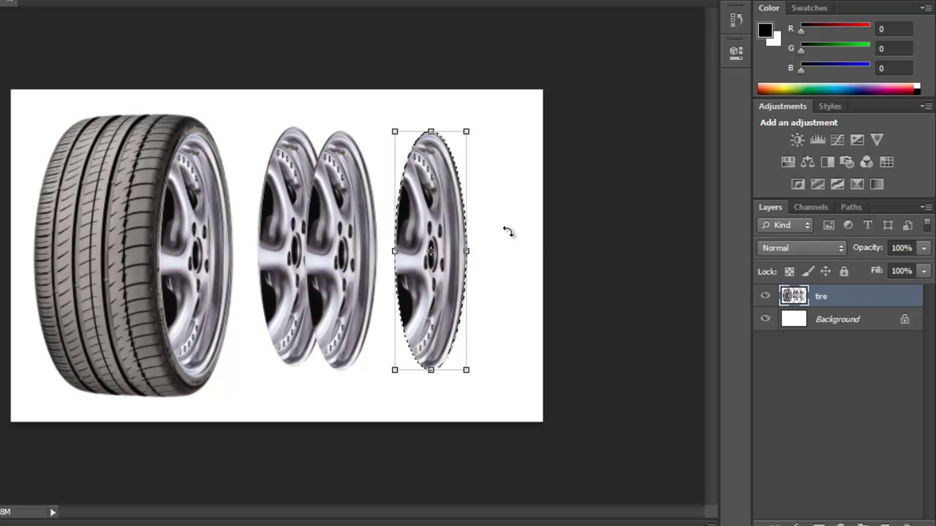
pyautogui.moveTo(433, 217); pyautogui.dragTo(483, 226)
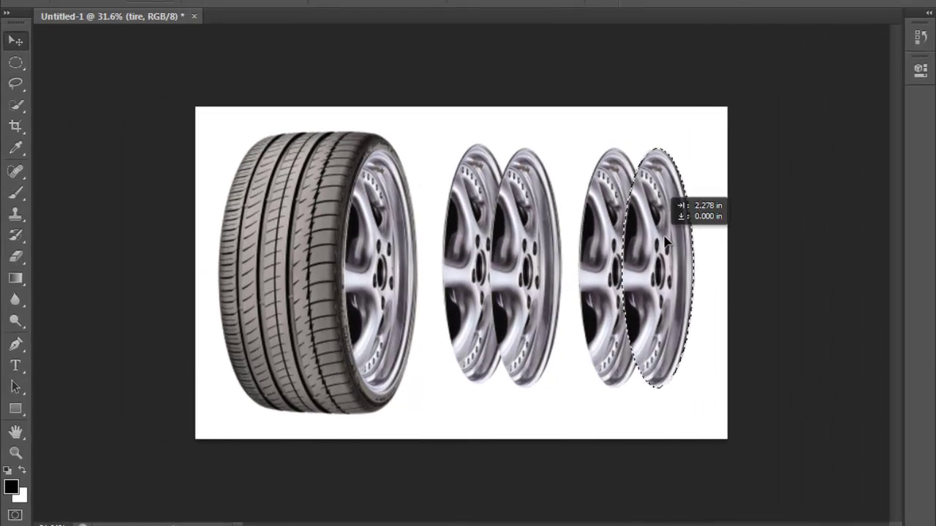
pyautogui.moveTo(667, 241); pyautogui.dragTo(687, 245)
# Step: Deselect the last rim copy with Ctrl+D and switch to the Rectangular Marquee Tool
pyautogui.hotkey('ctrl', 'd')
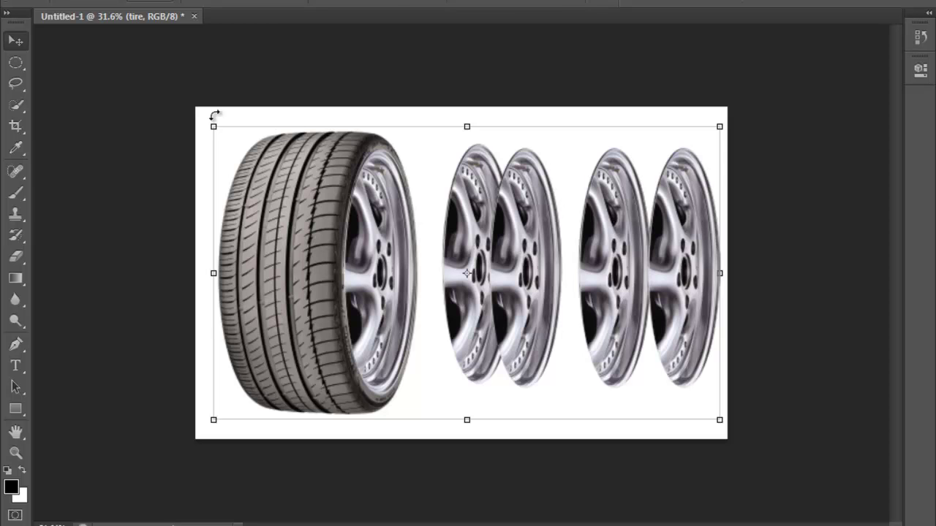
pyautogui.click(16, 64)
pyautogui.click(70, 59)
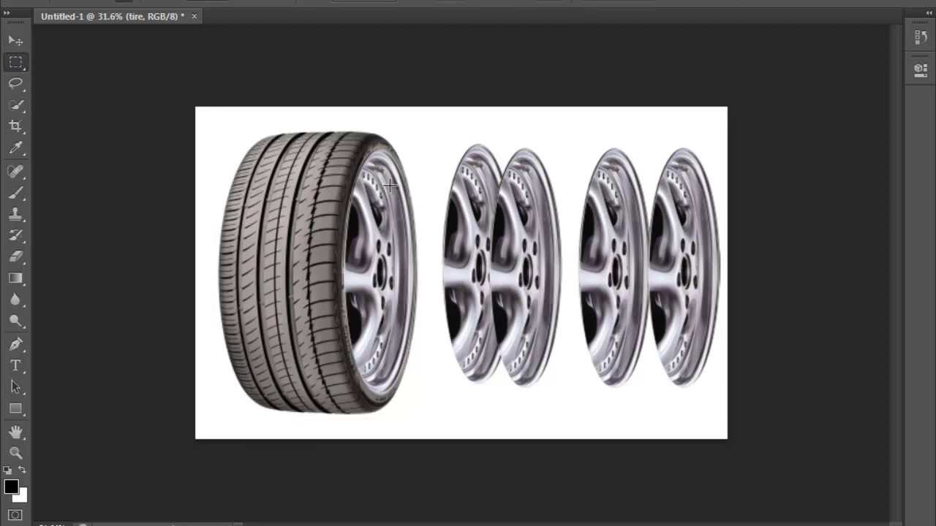